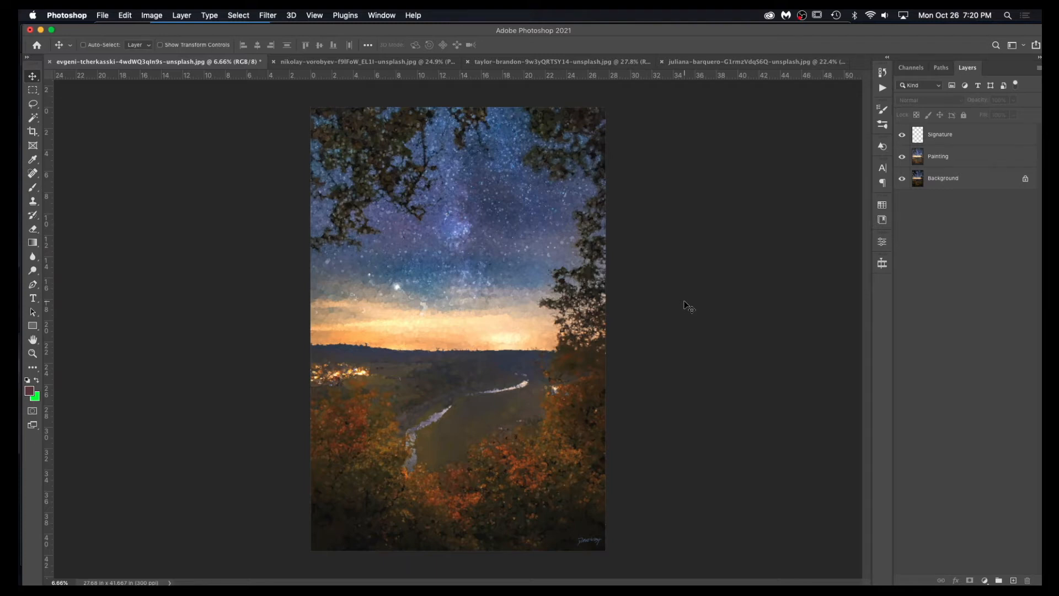
Switch to Firefox and download the 2400-pixel-wide red-sunset rocky shore photo from Unsplash, opening it in Adobe Photoshop 2021
mouse_move(287, 568)
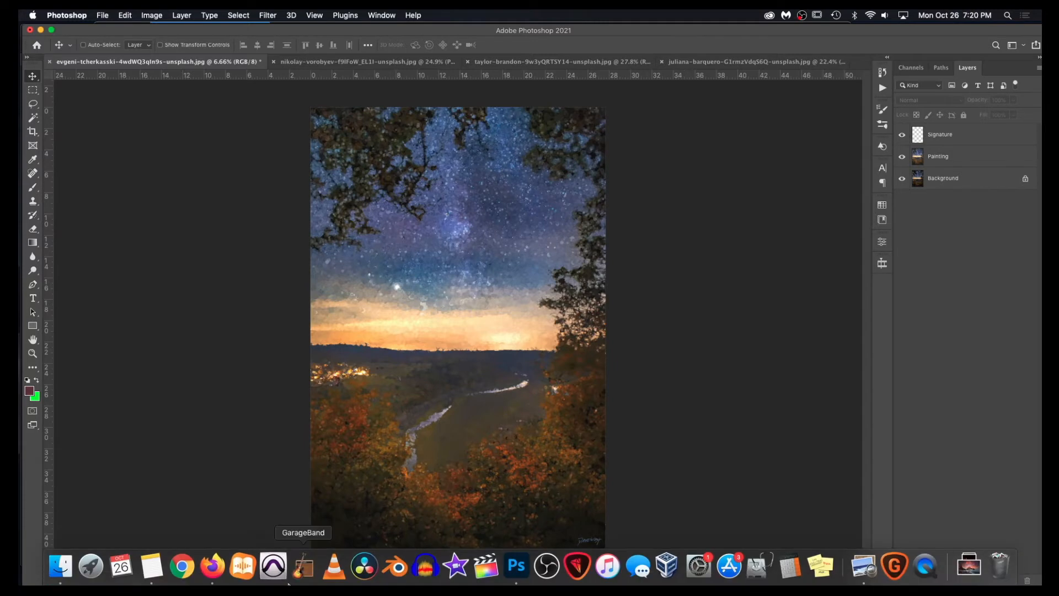
click(211, 568)
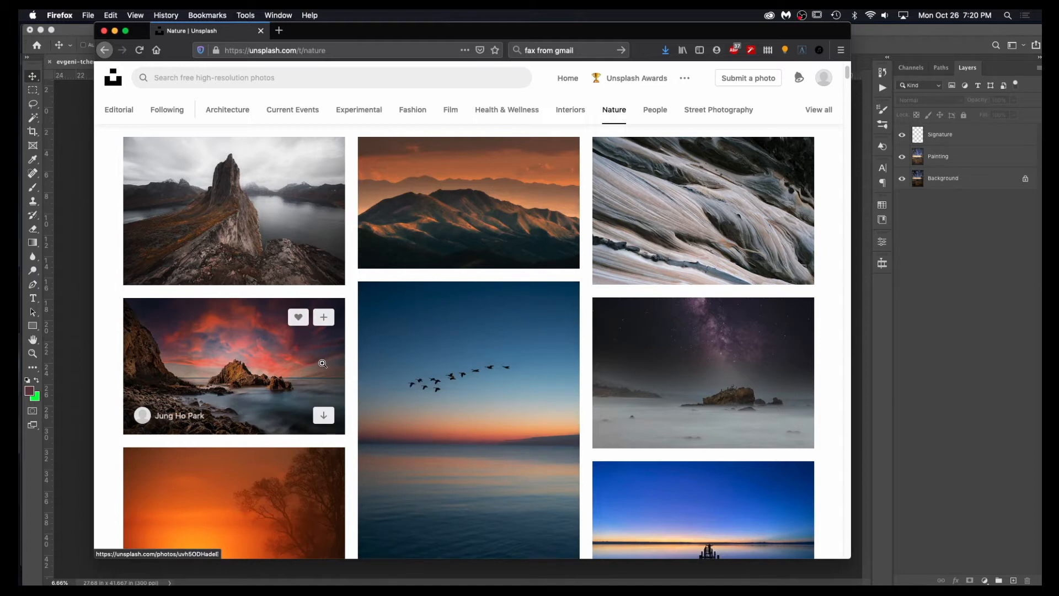
click(328, 367)
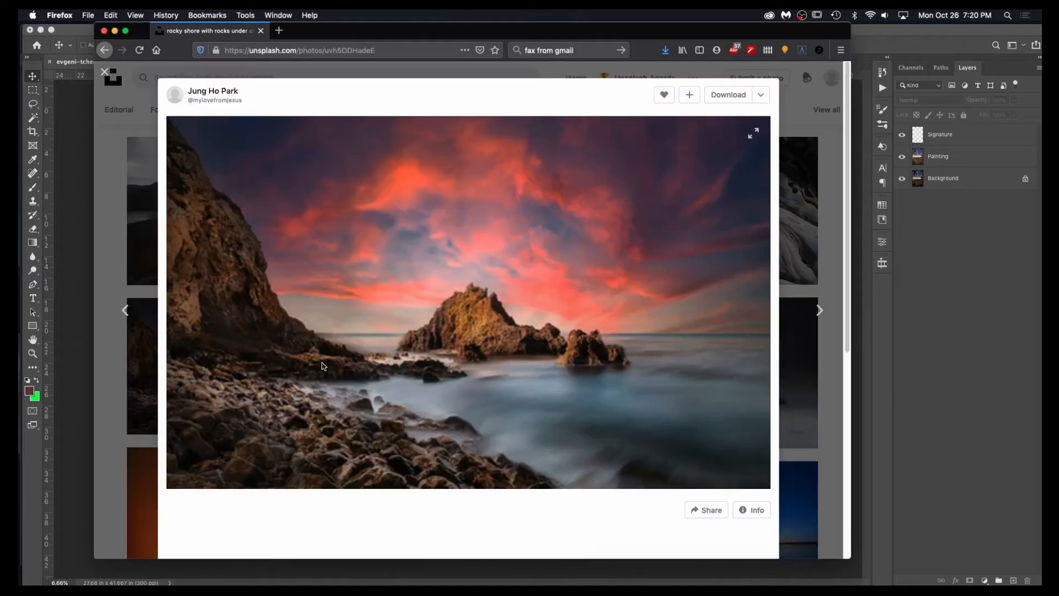
click(762, 95)
click(738, 160)
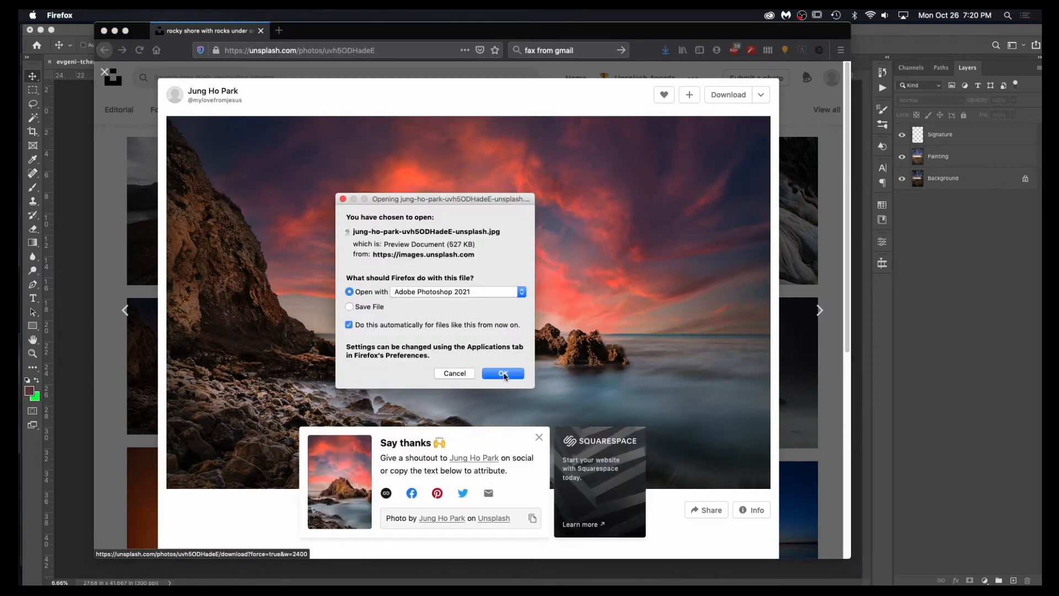
click(503, 374)
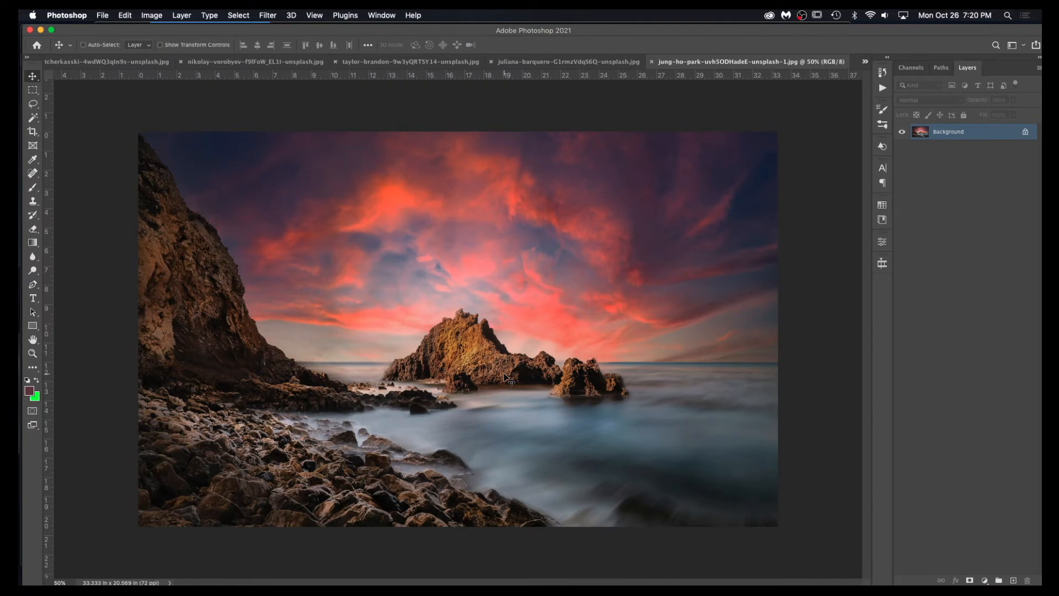
Duplicate the shore photo's background layer and send the copy to the Topaz Studio 2 filter
key(super)
key(super+j)
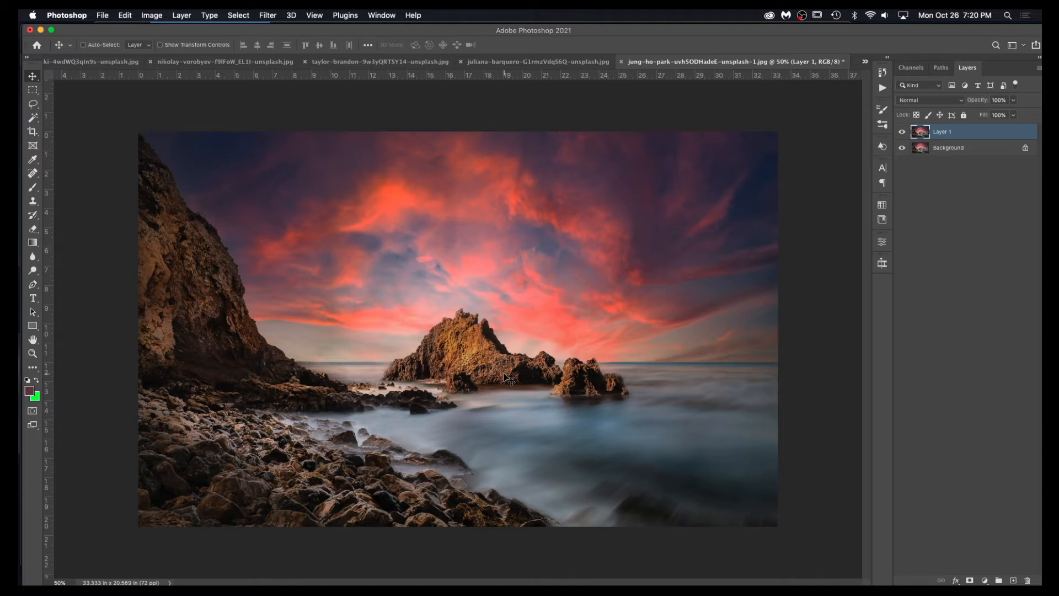
click(268, 15)
mouse_move(314, 311)
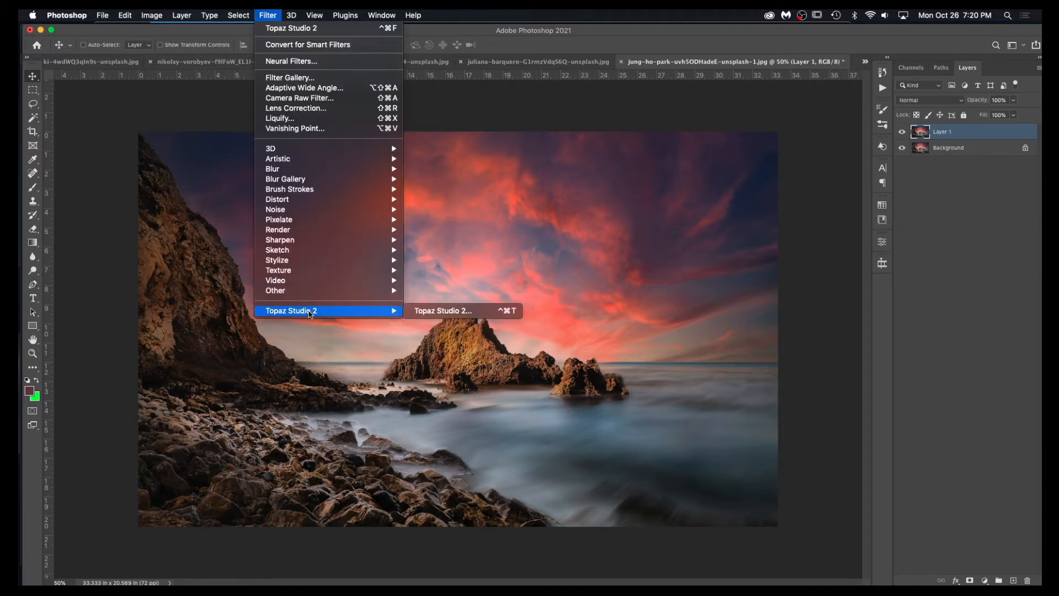
click(446, 314)
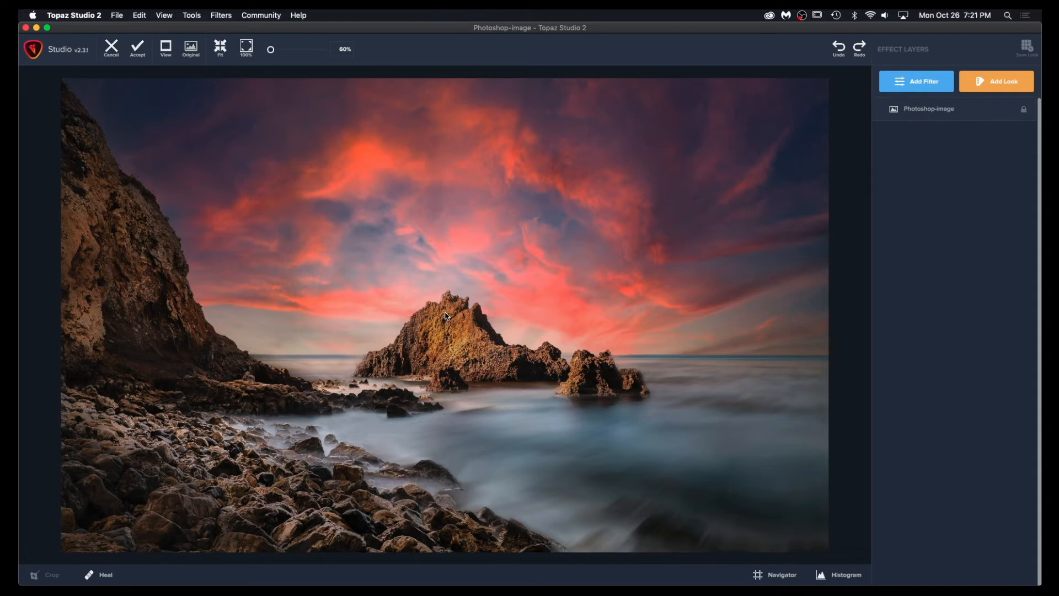
Apply the Edward Hopper look from the Favorites category at amount 100 and accept the result back into Photoshop
click(1013, 89)
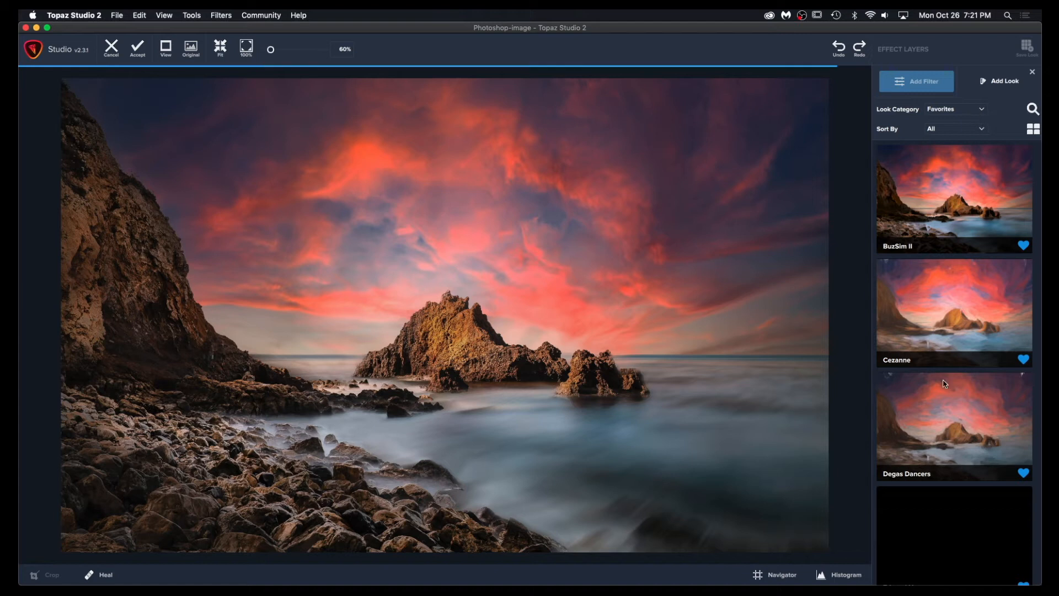
scroll(988, 405, down, 3)
scroll(989, 405, down, 8)
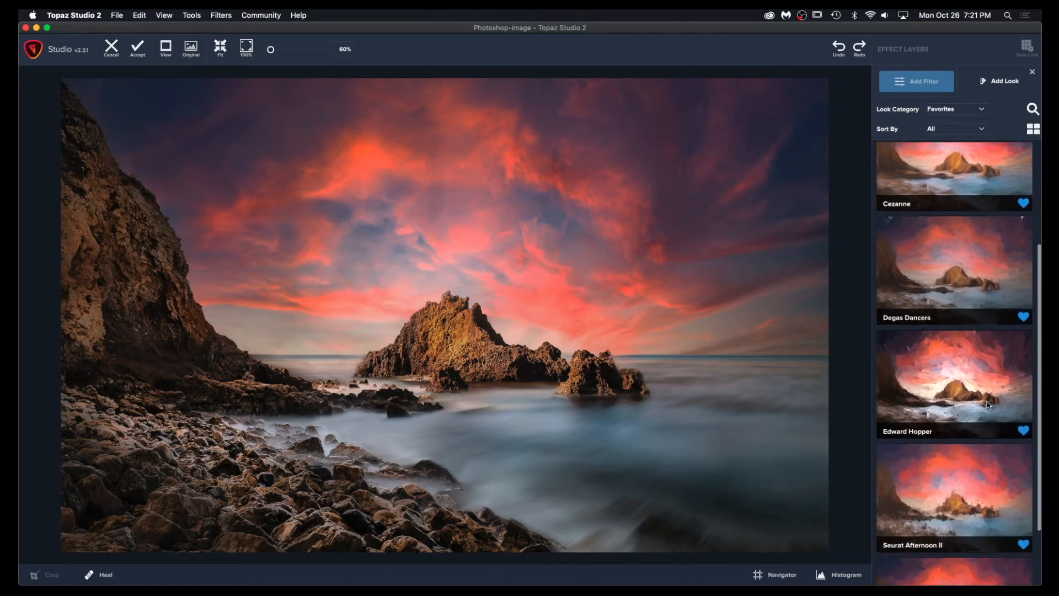
scroll(989, 405, up, 9)
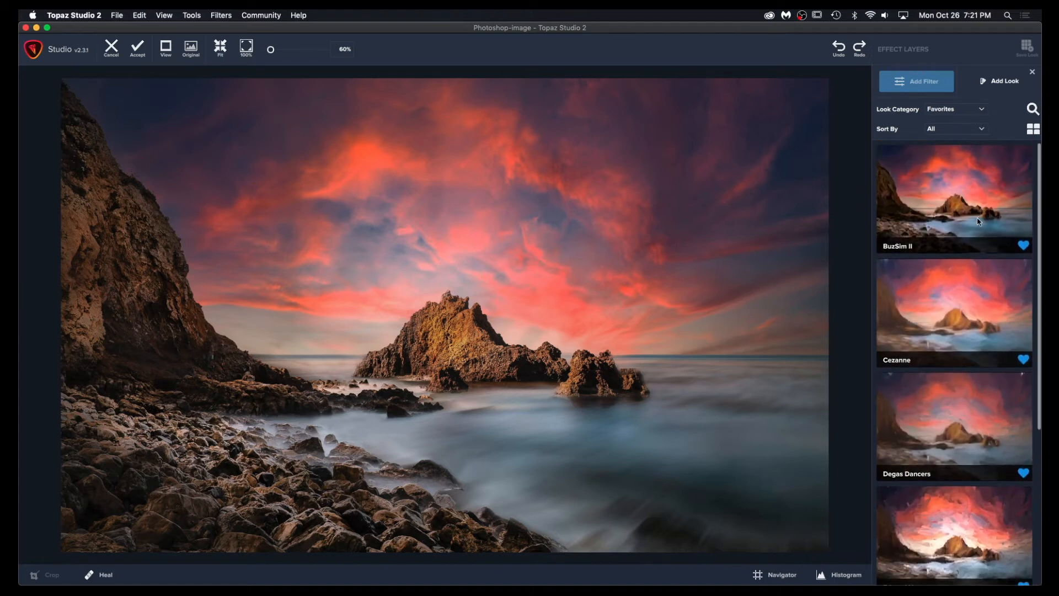
scroll(972, 430, down, 2)
scroll(972, 431, down, 8)
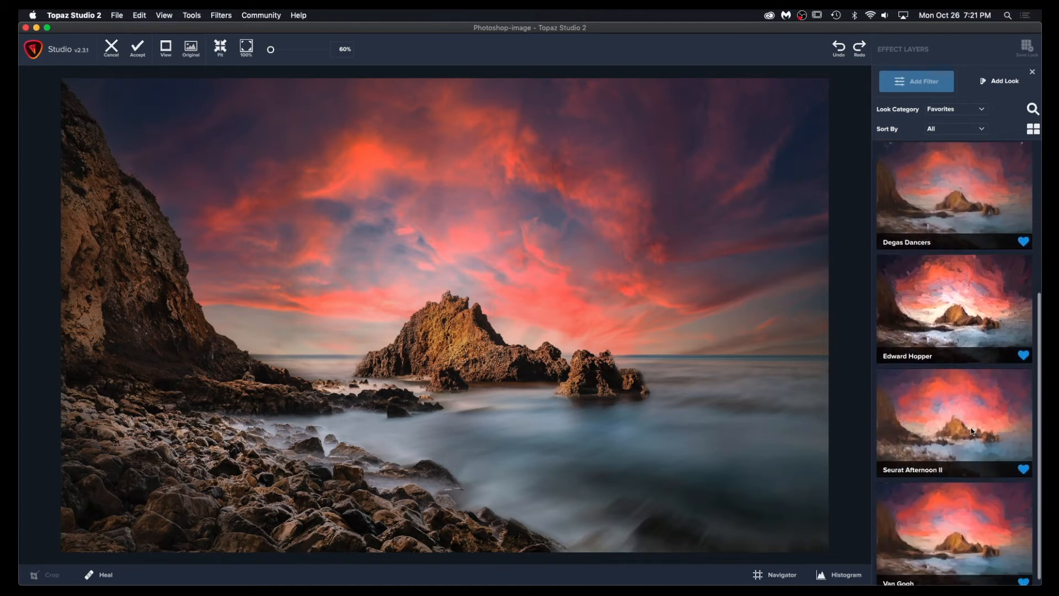
click(1012, 321)
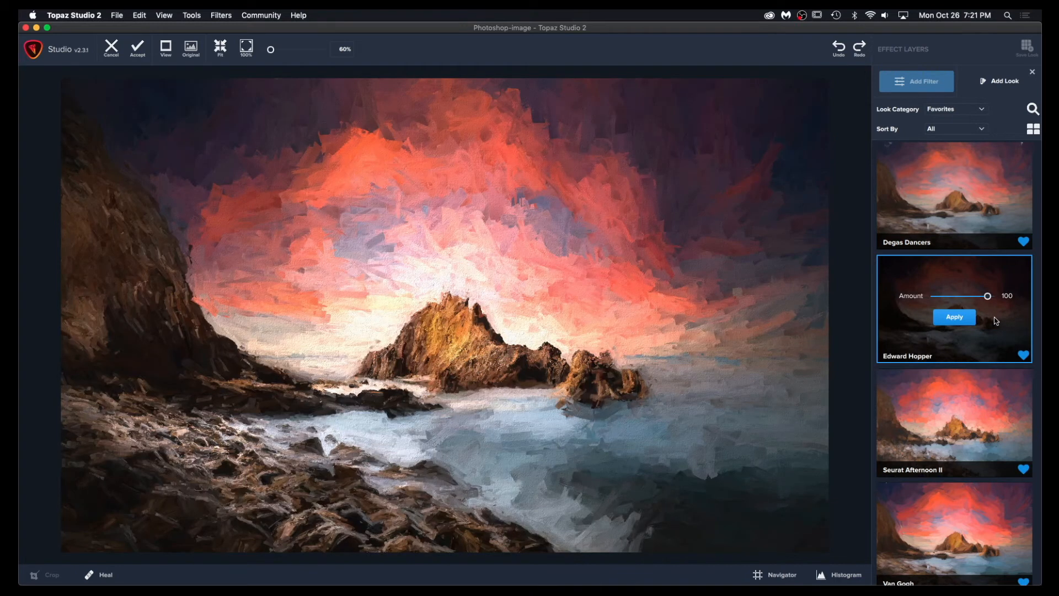
click(968, 318)
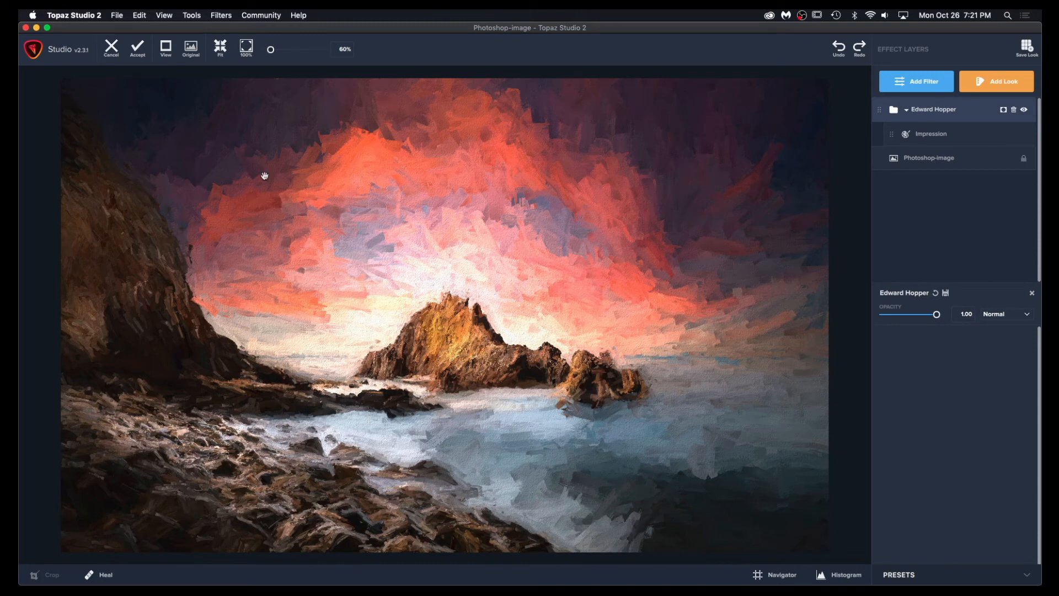
click(137, 49)
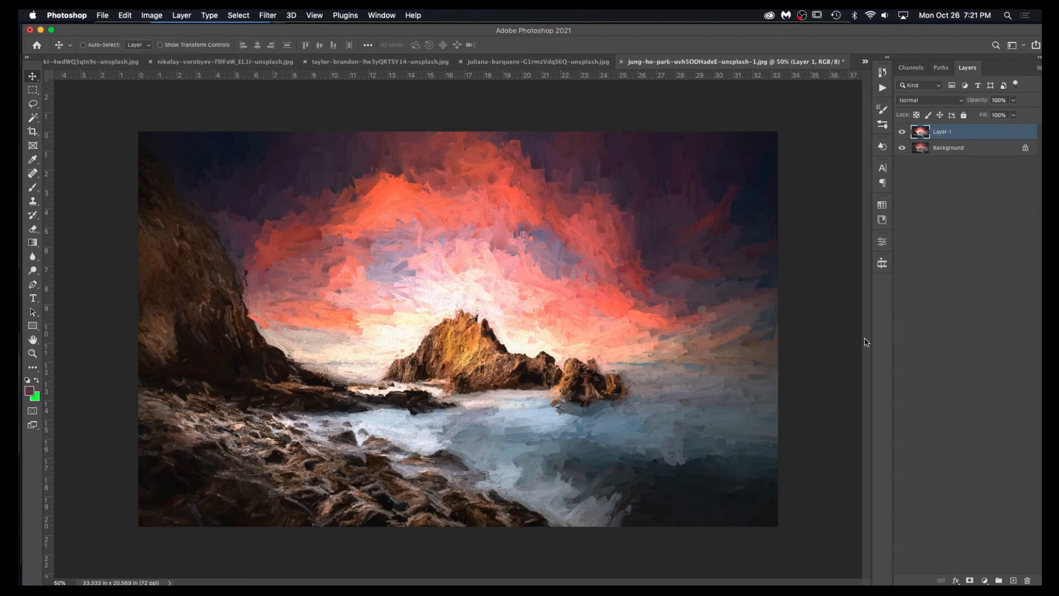
Add a new empty layer above the painted one and sample a red from the clouds as the signature brush colour
click(1014, 581)
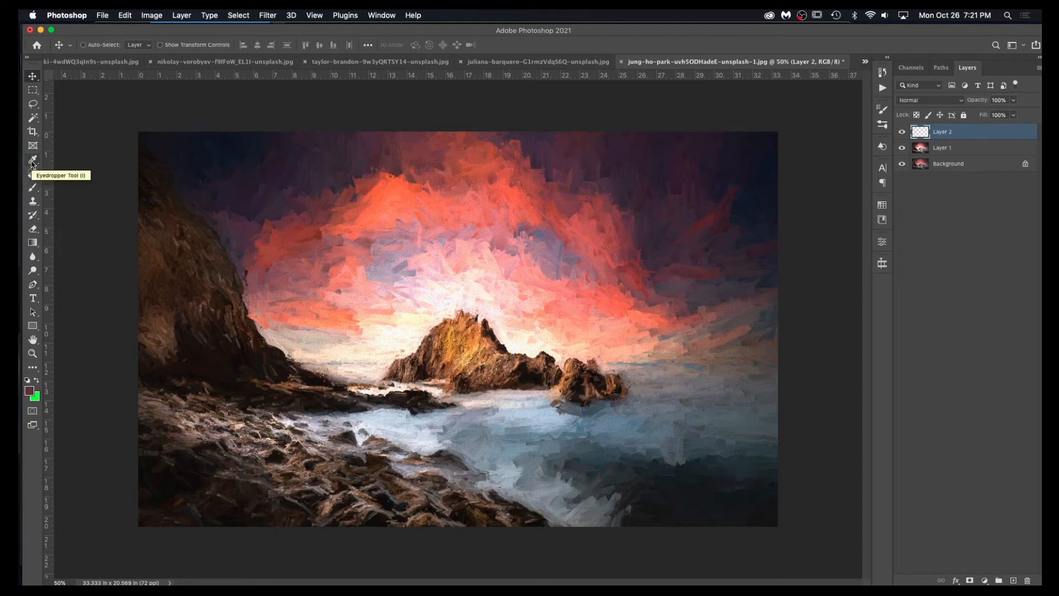
click(34, 188)
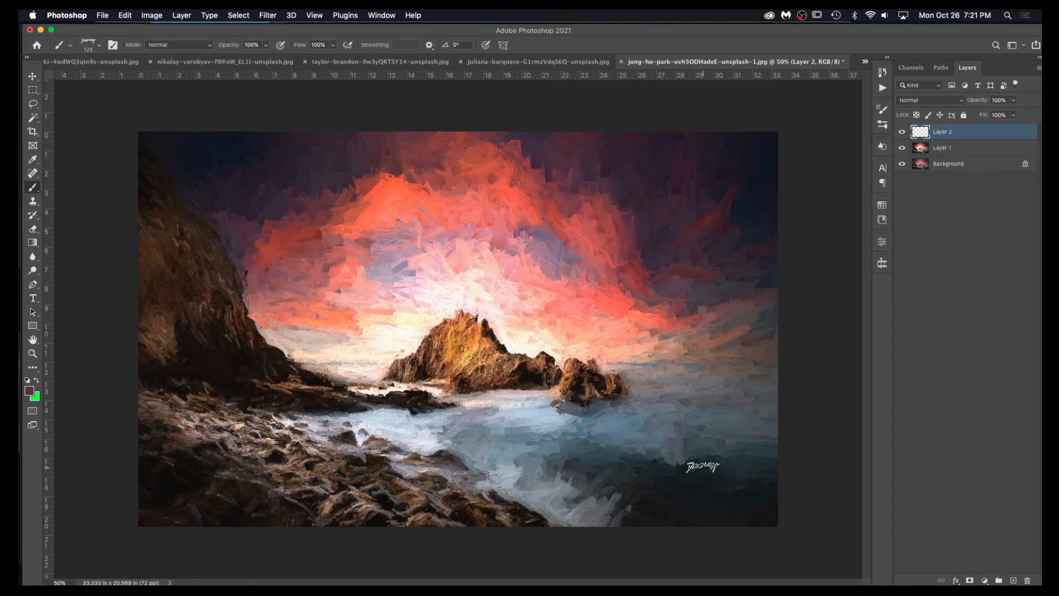
key(i)
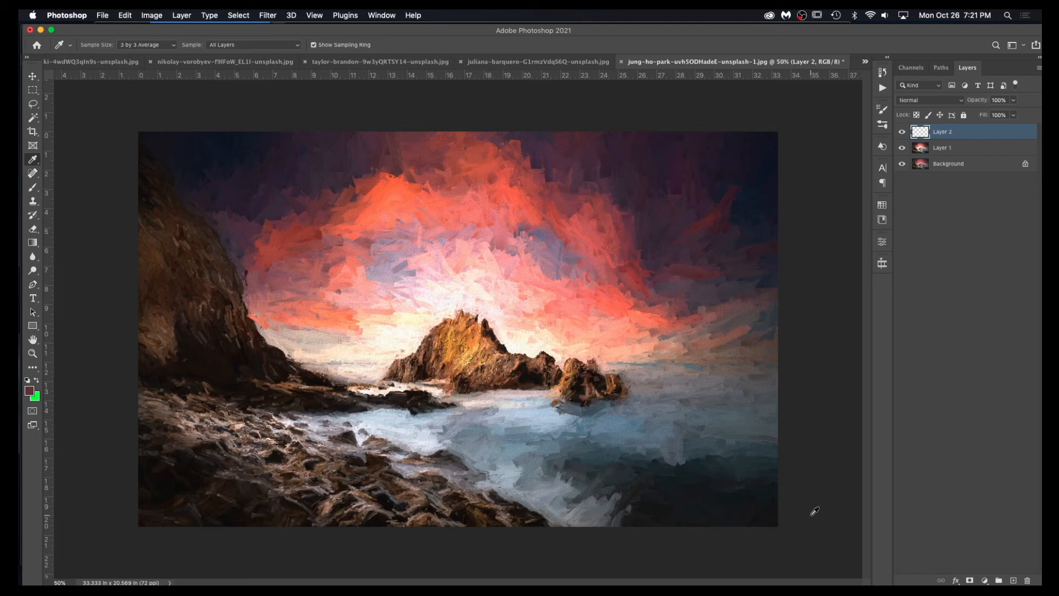
click(363, 176)
key(b)
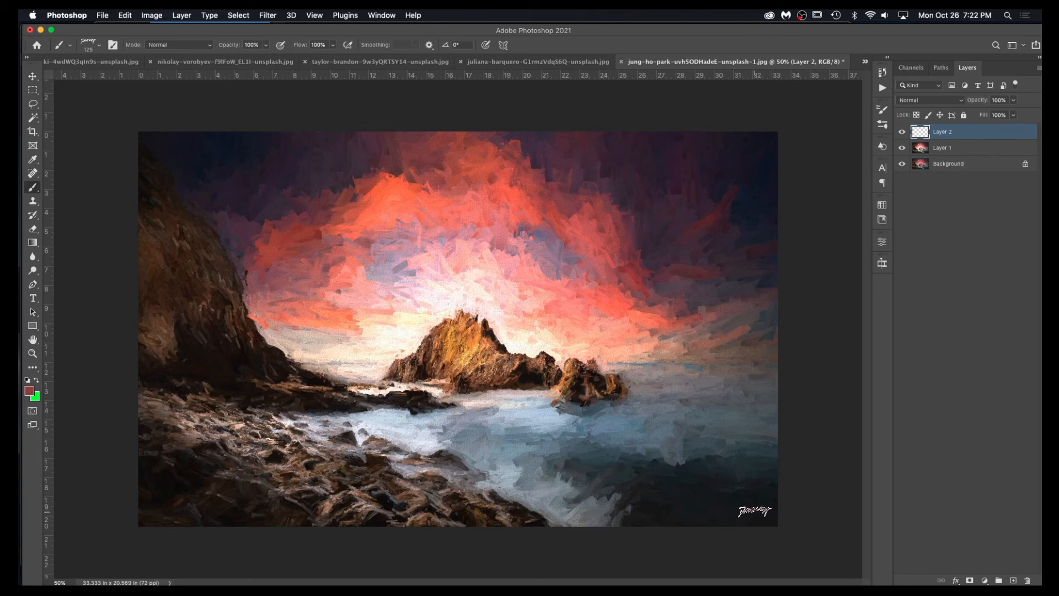
Stamp the signature once in the painting's lower-right corner and set its layer's fill to 90%
click(754, 511)
drag(985, 117, 981, 118)
click(35, 78)
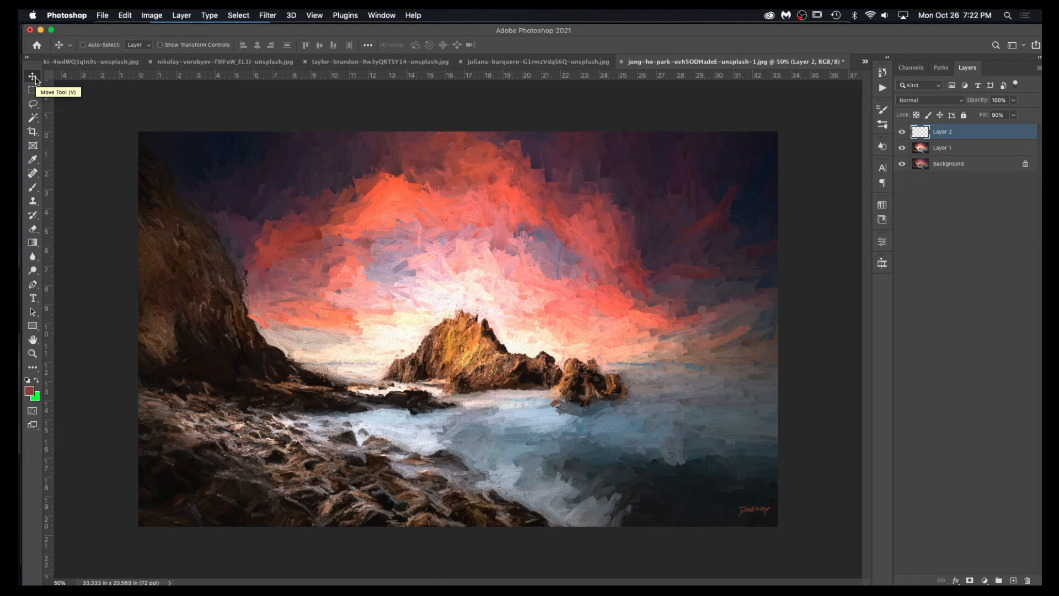
Compare the Painting layer with the original photo in the night alley and desert butte documents, examining the butte's brushwork up close
click(544, 64)
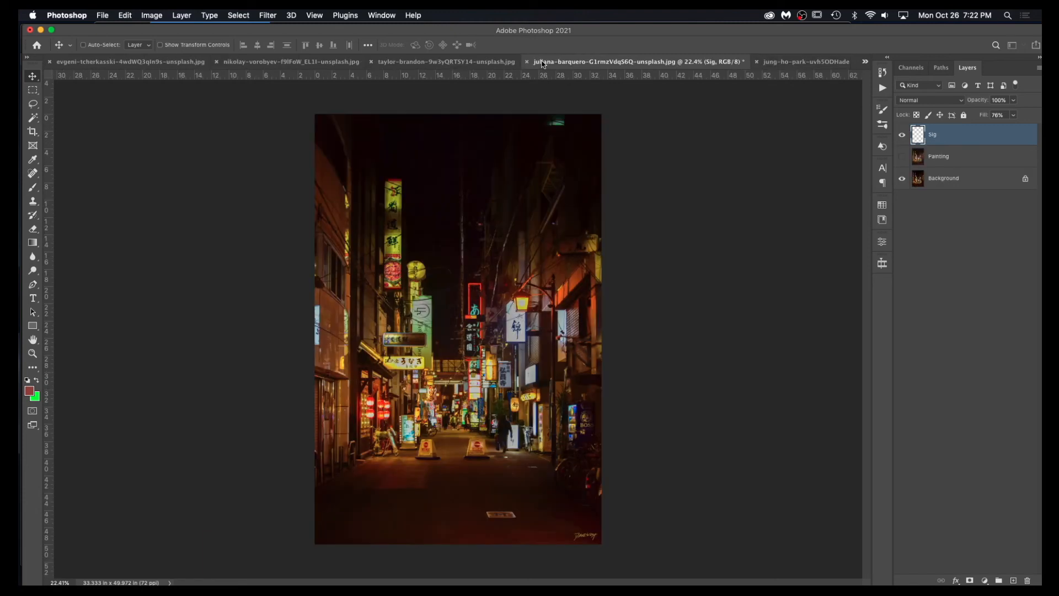
click(903, 157)
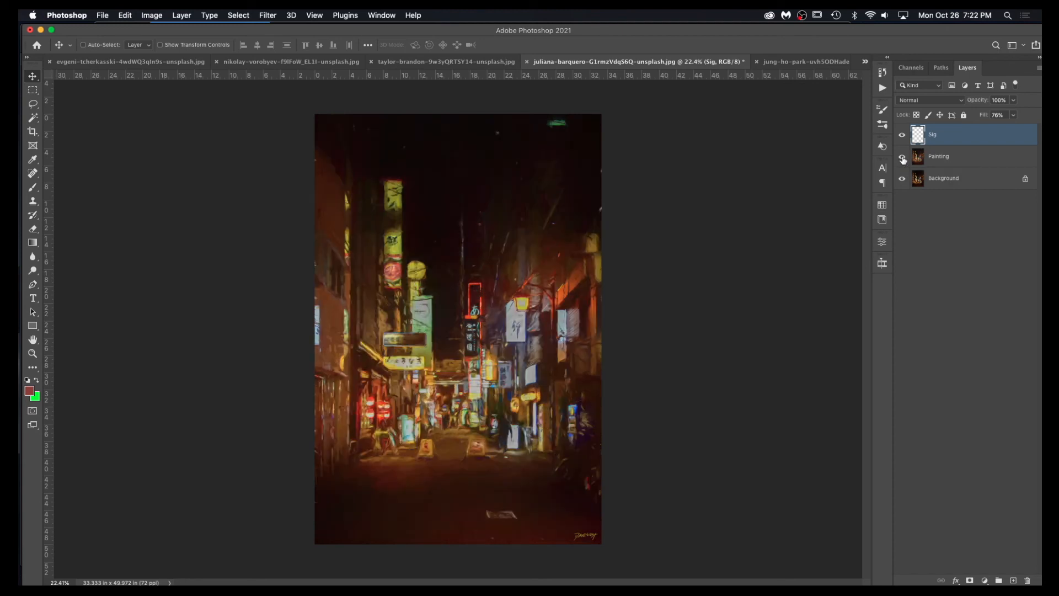
click(456, 62)
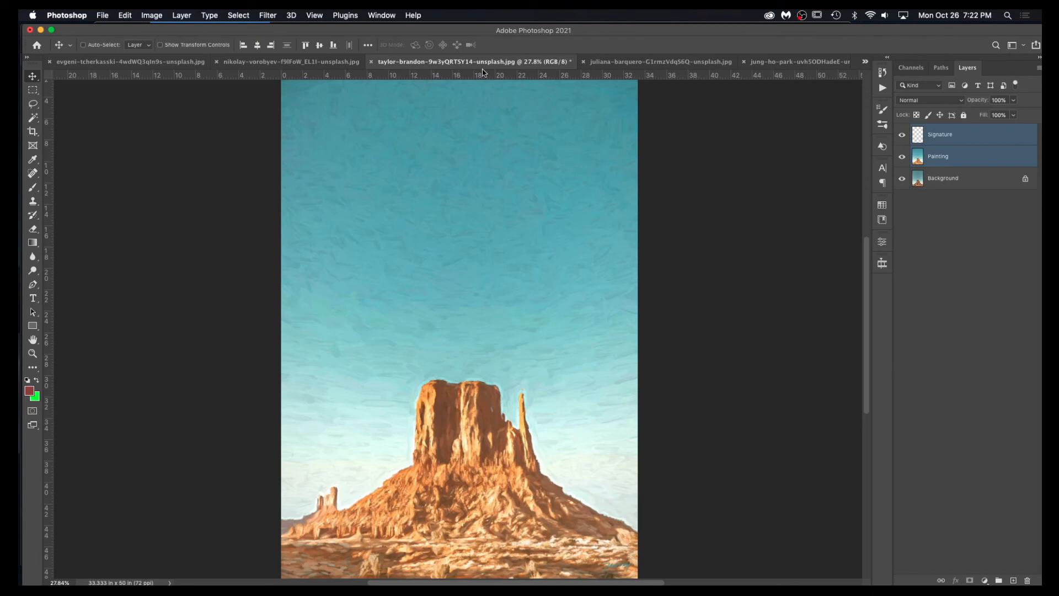
click(903, 157)
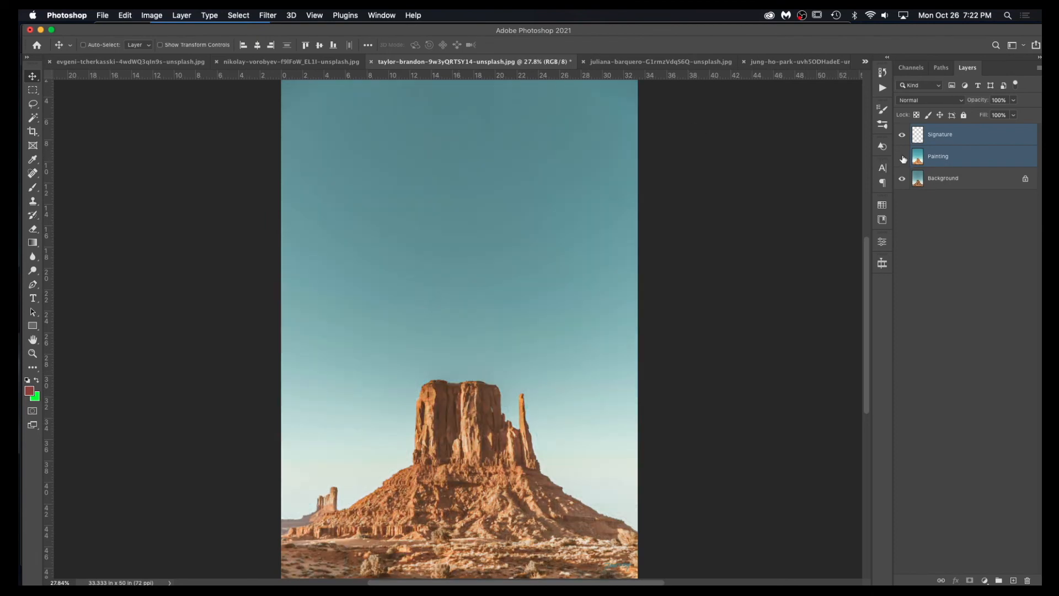
click(903, 157)
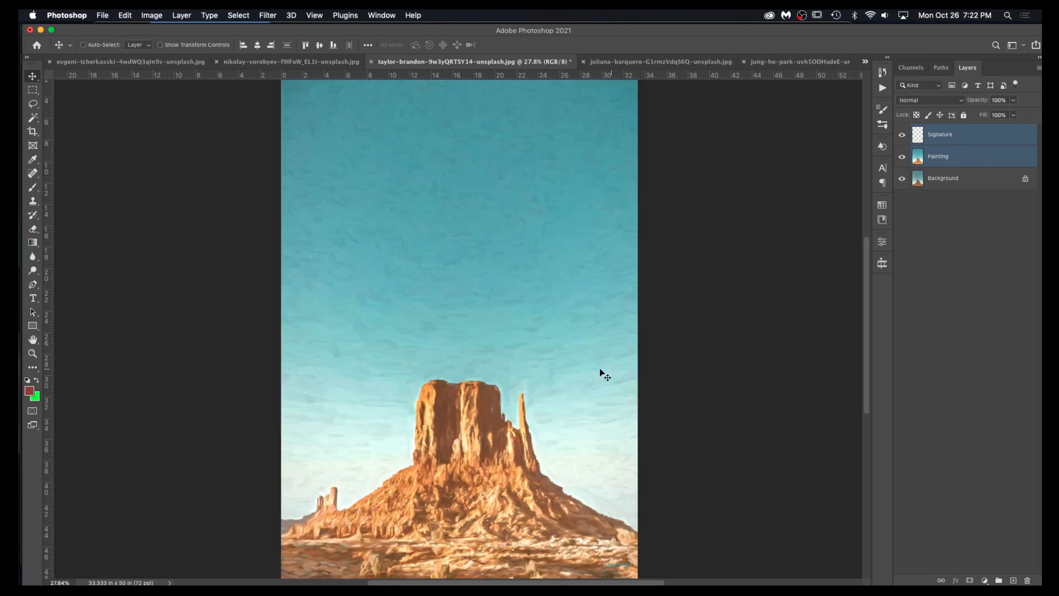
scroll(513, 489, up, 5)
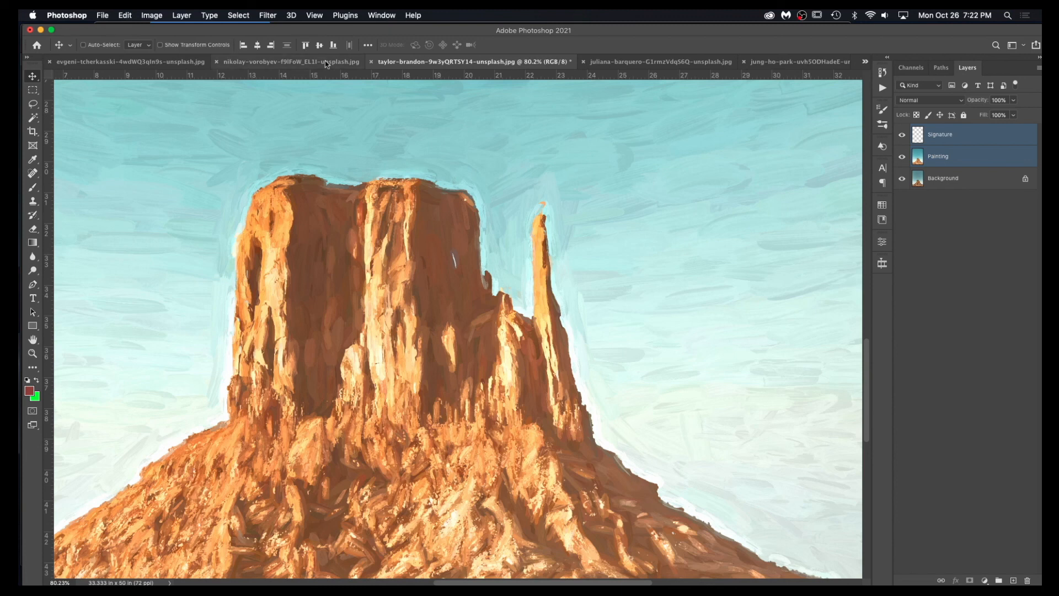
Compare the Painting layer with the original photo in the forest lake and starry valley documents by toggling its visibility
click(308, 62)
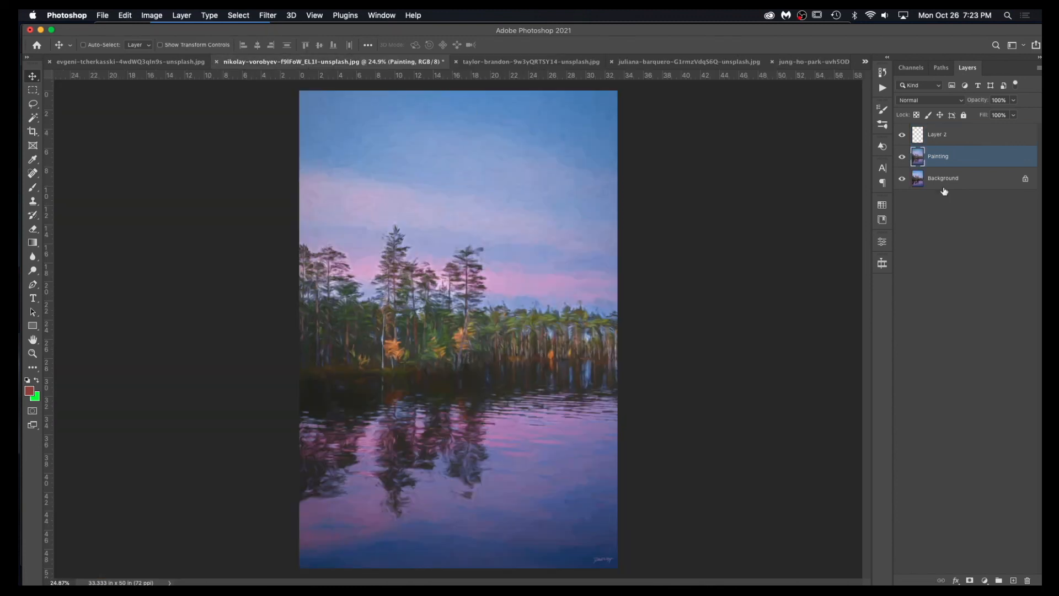
click(902, 157)
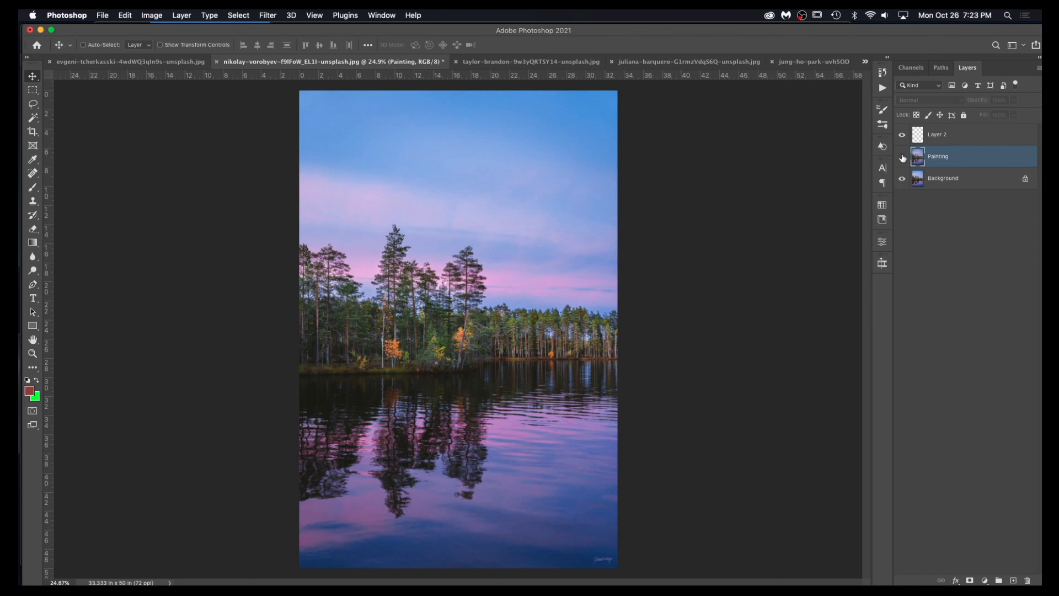
click(902, 157)
click(119, 62)
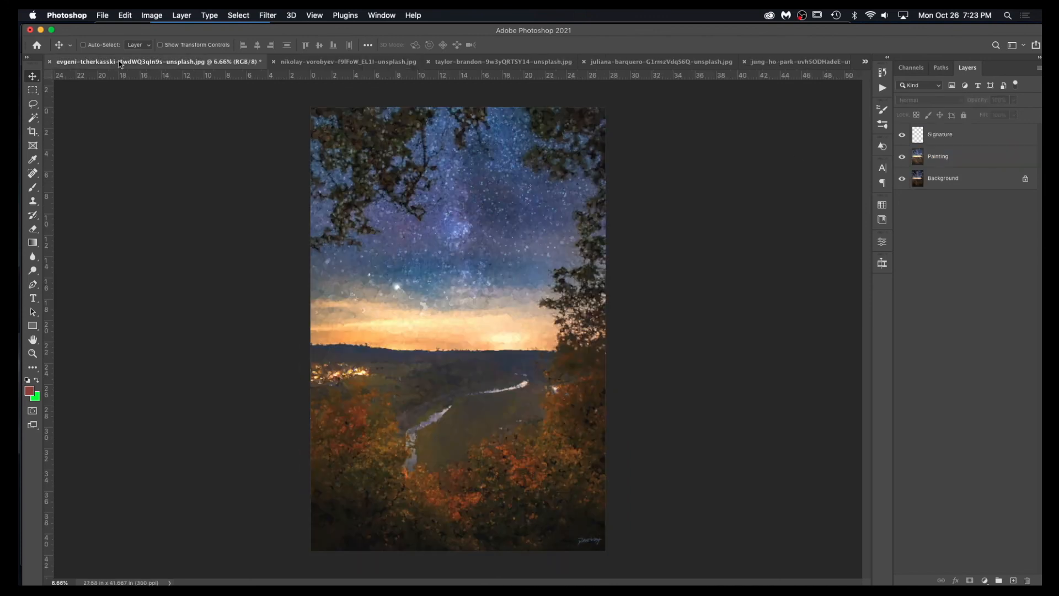
click(902, 157)
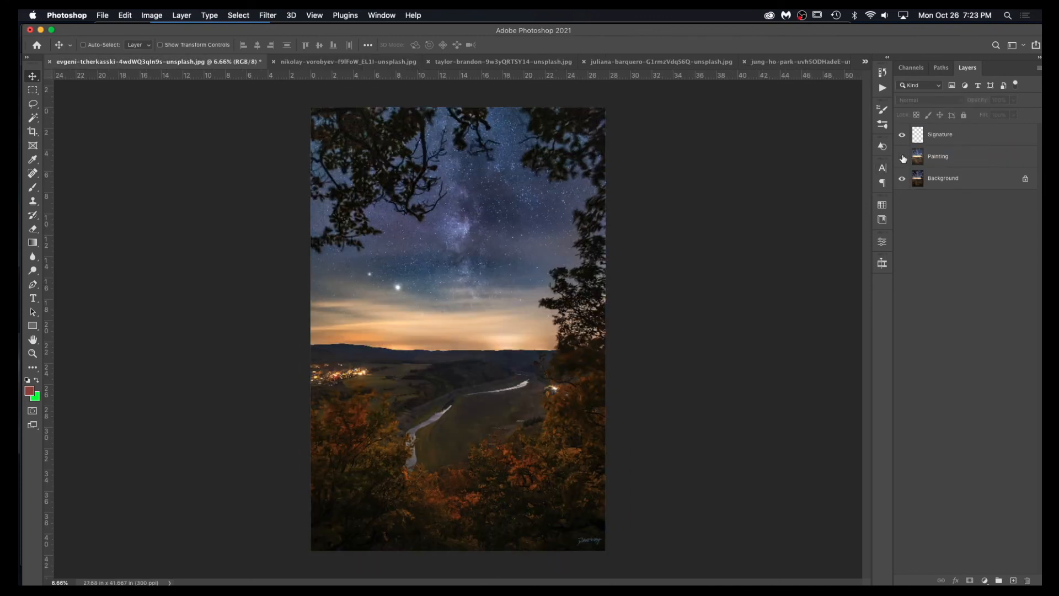
click(903, 157)
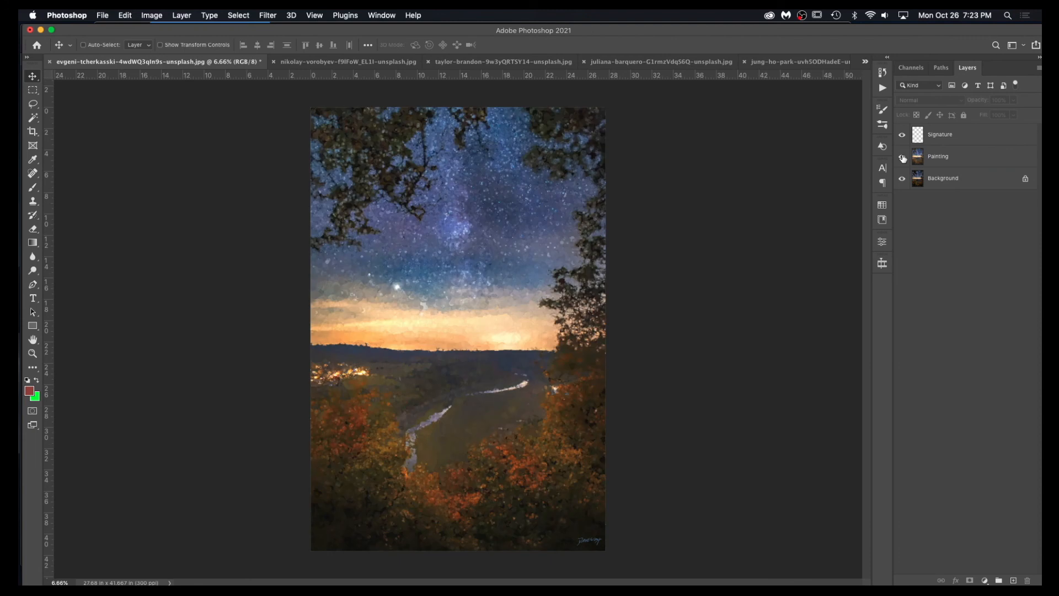